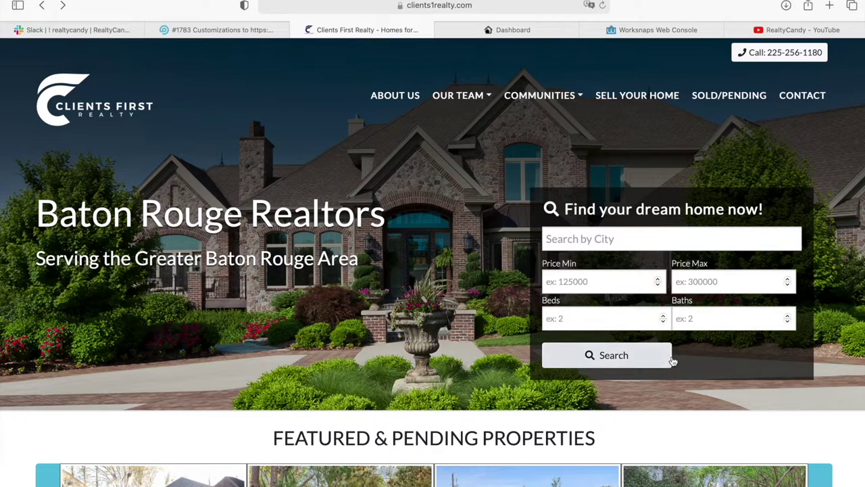
scroll(673, 362, "down", 8)
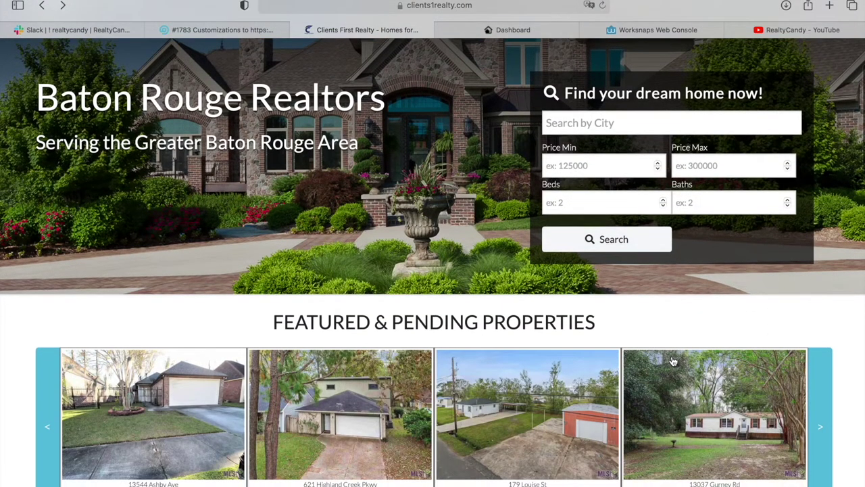
scroll(671, 357, "up", 8)
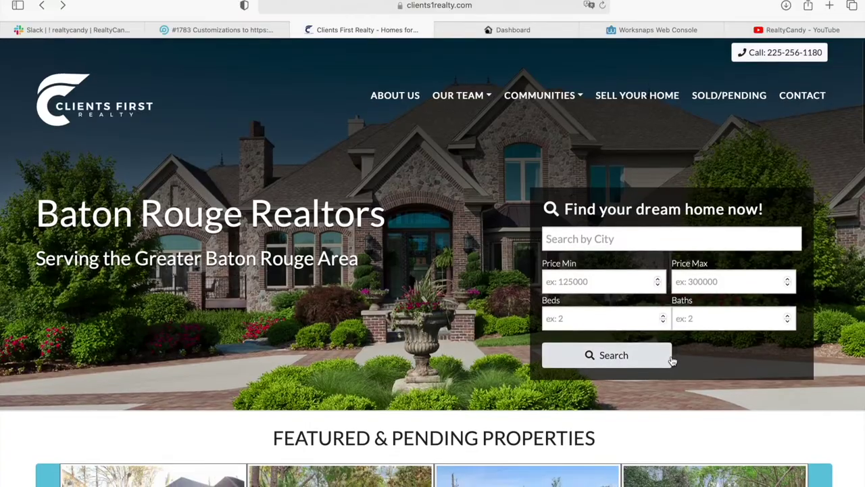
scroll(673, 362, "down", 8)
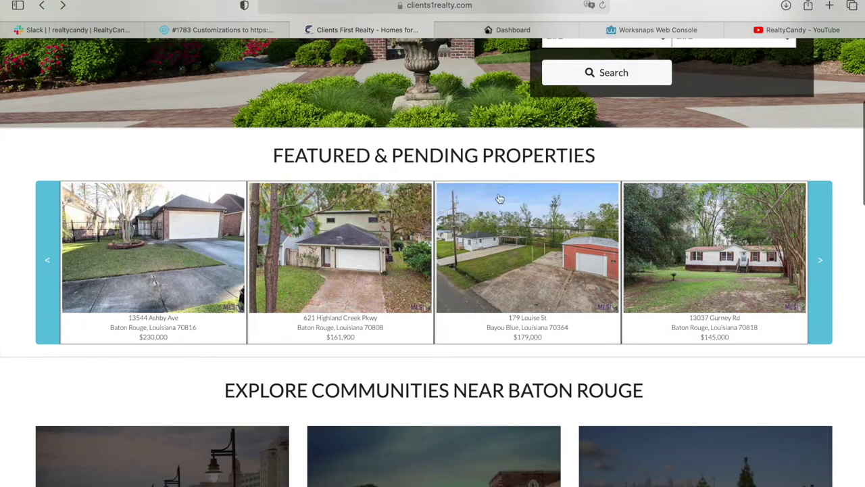
scroll(751, 164, "down", 3)
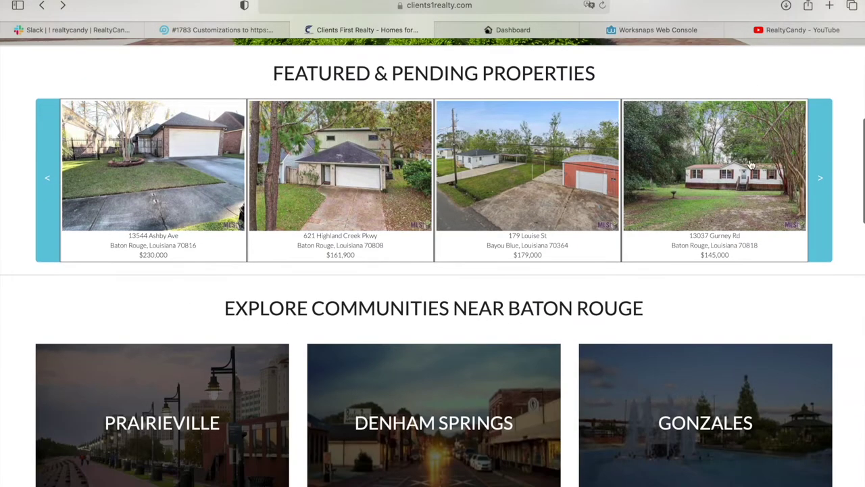
left_click(821, 178)
left_click(822, 176)
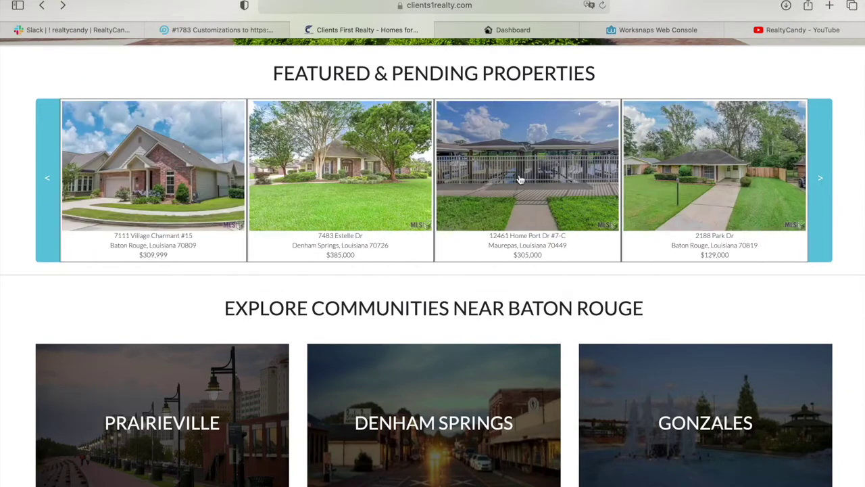
left_click(389, 171)
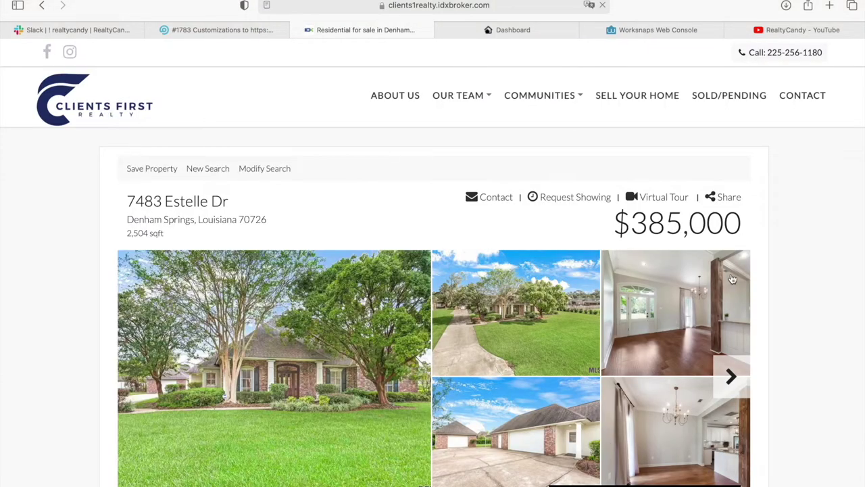
Browse the Estelle Dr listing photos, including a full-screen lightbox view
scroll(735, 248, "down", 3)
left_click(732, 226)
left_click(732, 226)
left_click(731, 225)
scroll(734, 224, "down", 3)
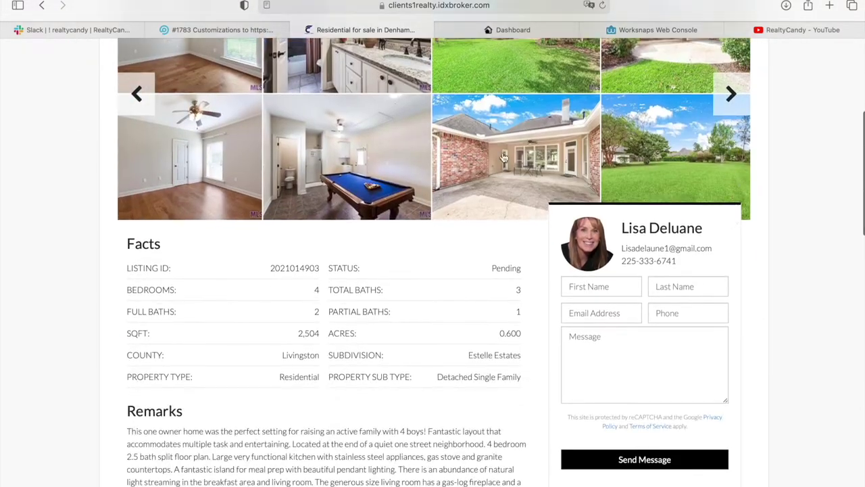
scroll(368, 259, "up", 4)
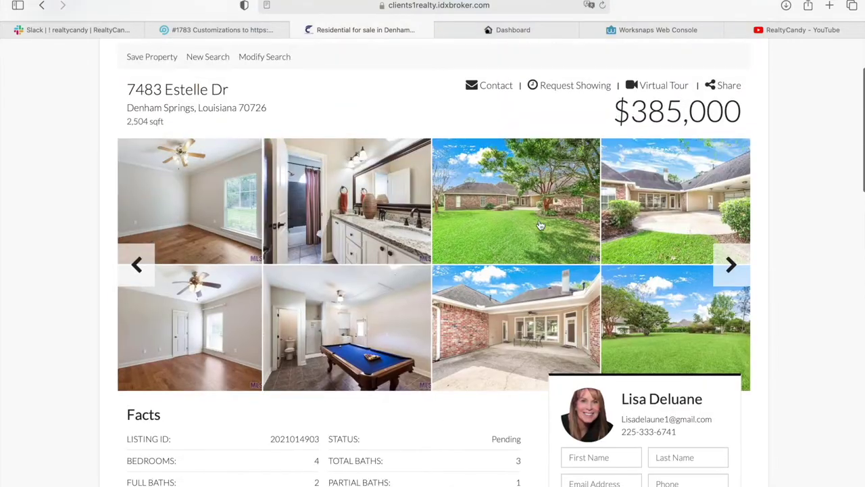
left_click(544, 219)
left_click(845, 292)
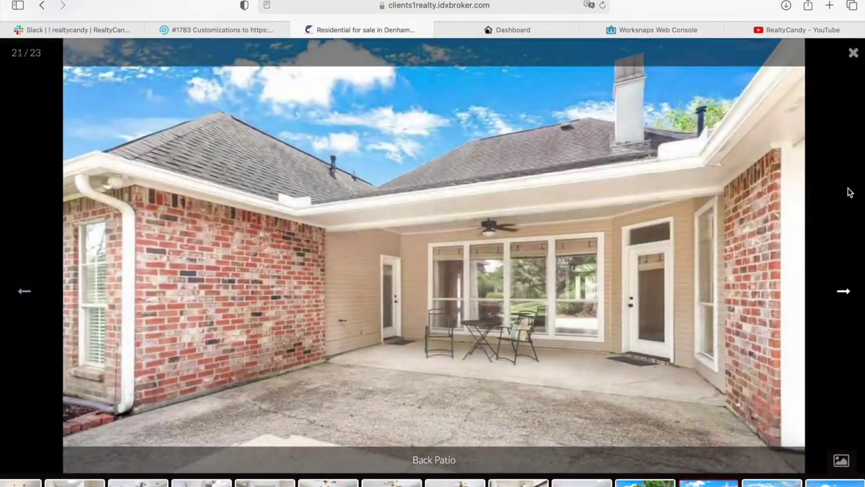
left_click(853, 52)
Expand and collapse Primary Features, scroll through the listing, then return to the home page
scroll(587, 322, "down", 9)
scroll(586, 321, "down", 2)
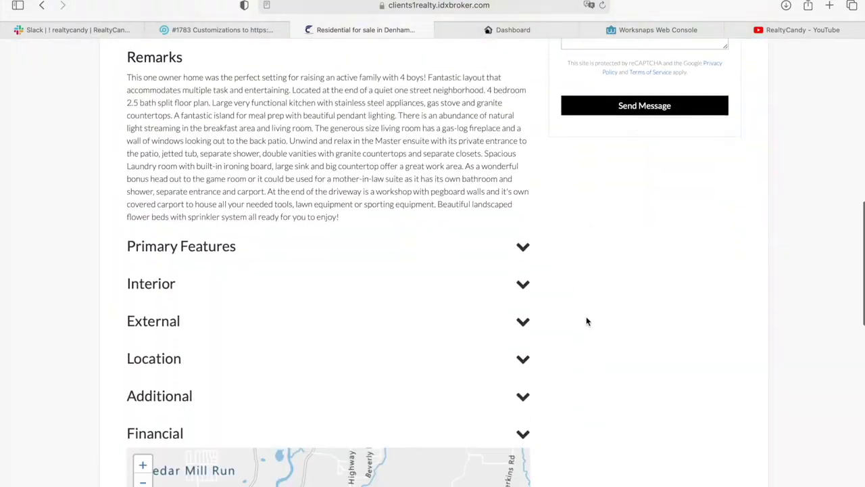
left_click(528, 250)
left_click(529, 249)
scroll(532, 341, "down", 8)
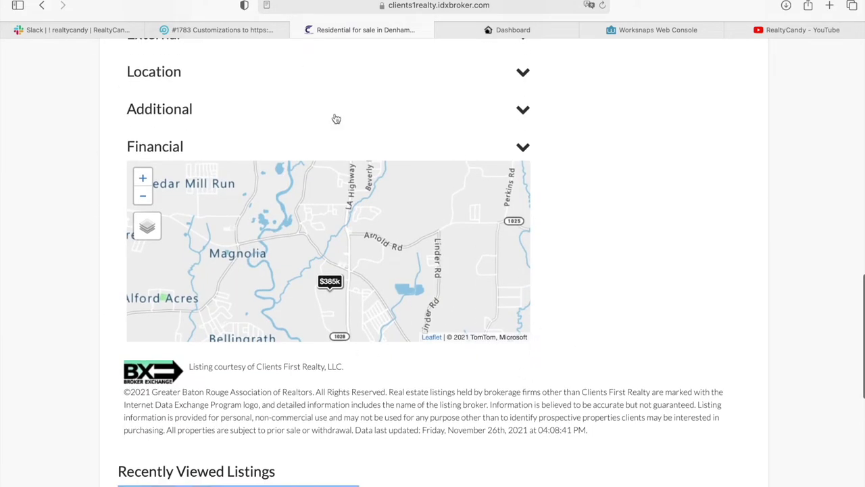
scroll(569, 302, "down", 10)
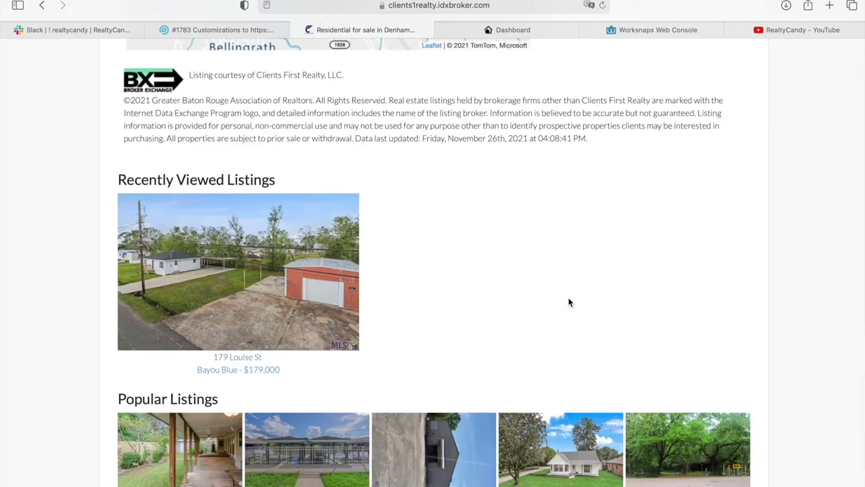
scroll(433, 161, "down", 3)
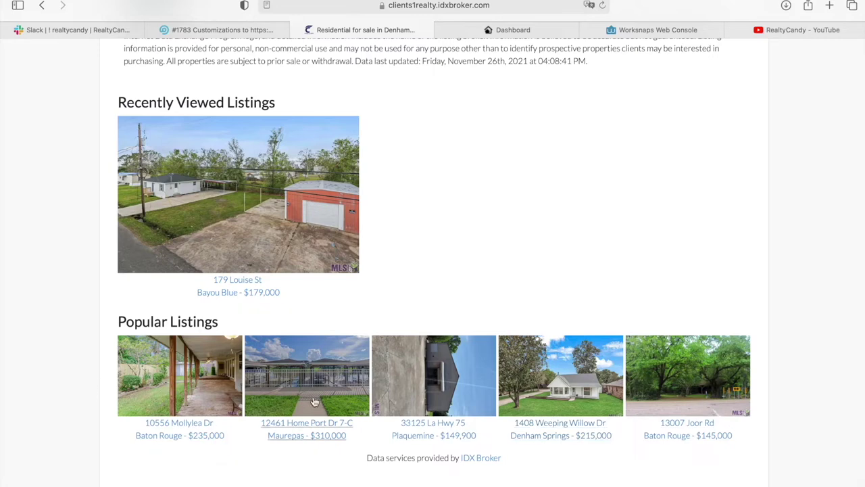
left_click(42, 8)
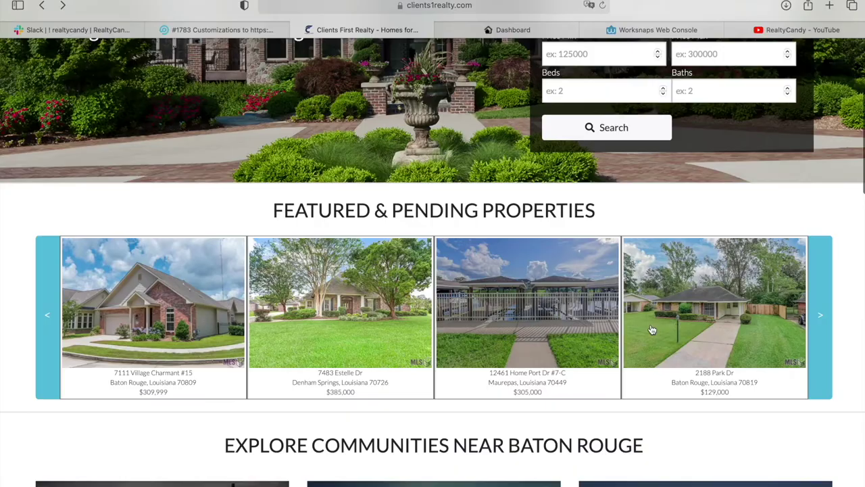
From the Our Team dropdown, open an agent's profile in a new tab
scroll(652, 330, "up", 4)
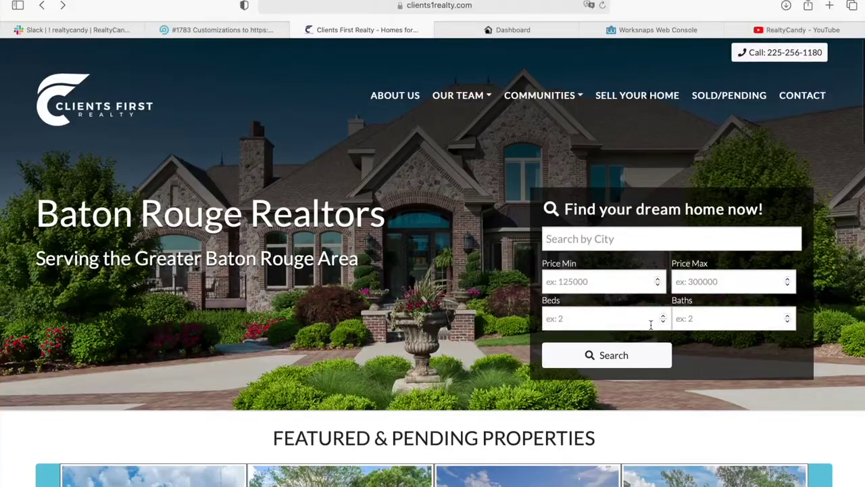
scroll(651, 325, "down", 2)
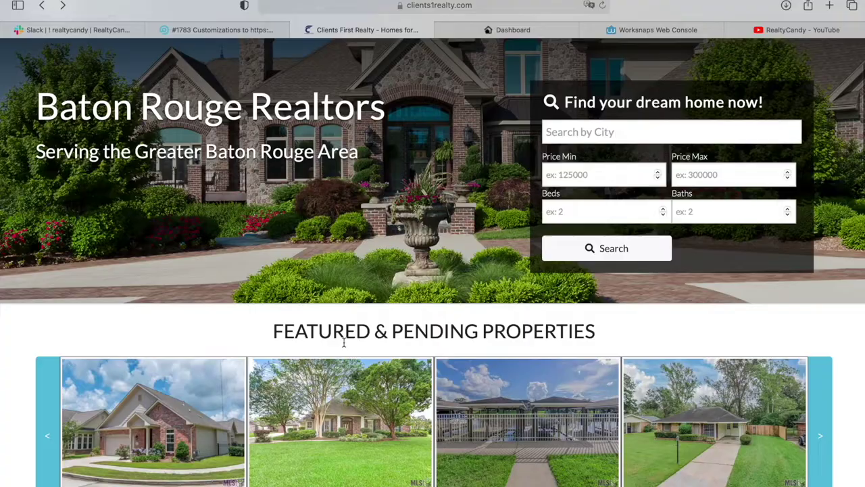
scroll(343, 343, "up", 2)
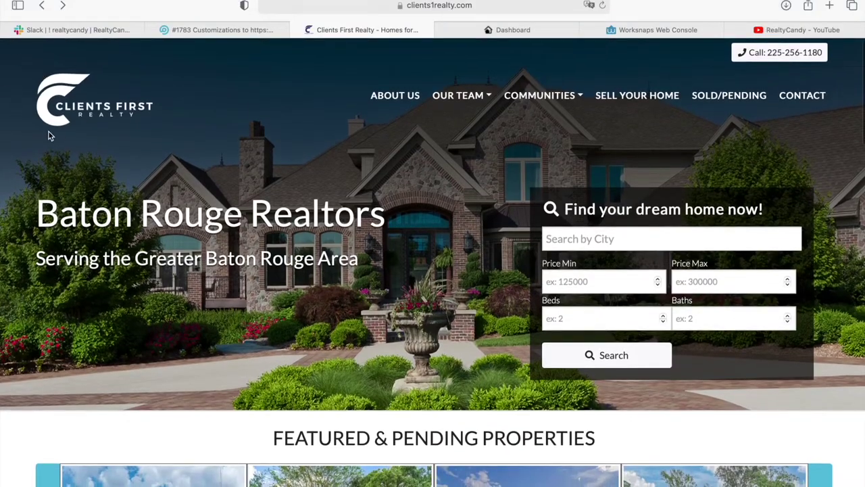
left_click(472, 100)
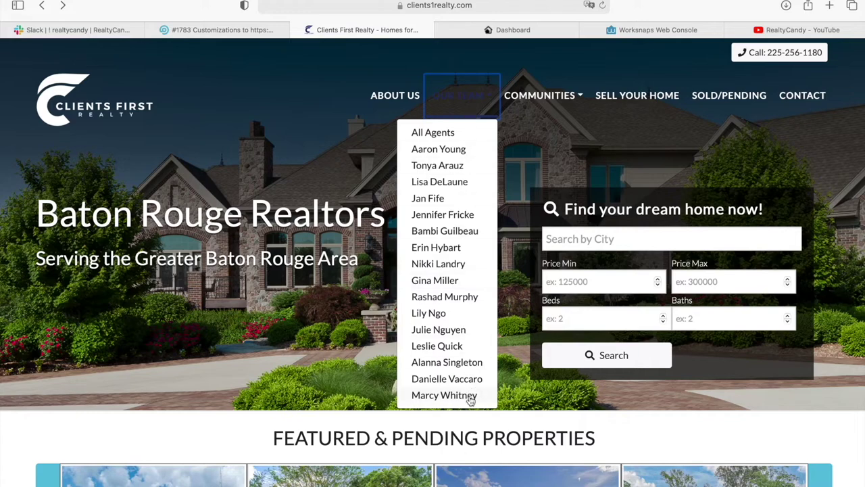
left_click(445, 230, "super")
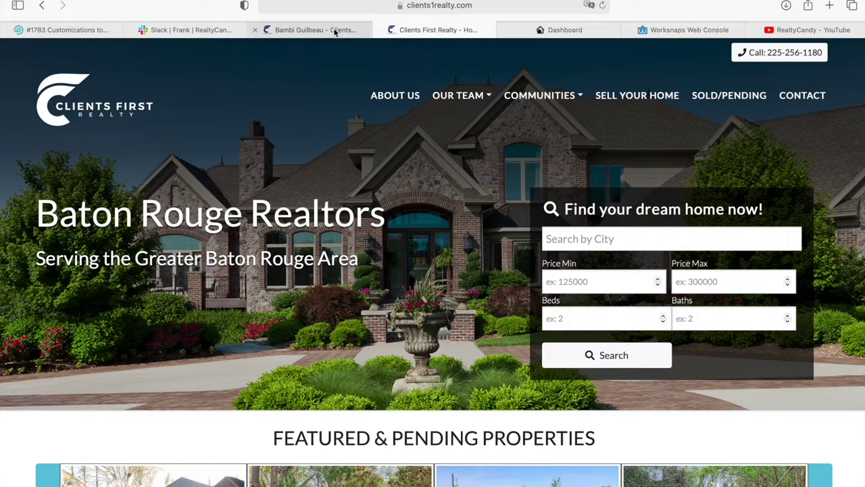
Move the agent's profile tab after the home tab and open the agent's Contact form
left_click_drag(332, 30, 433, 34)
scroll(709, 199, "down", 1)
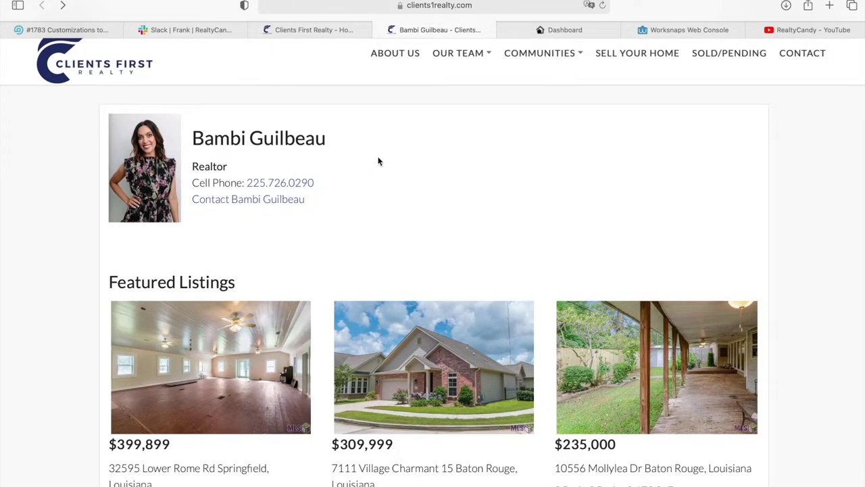
left_click(281, 203)
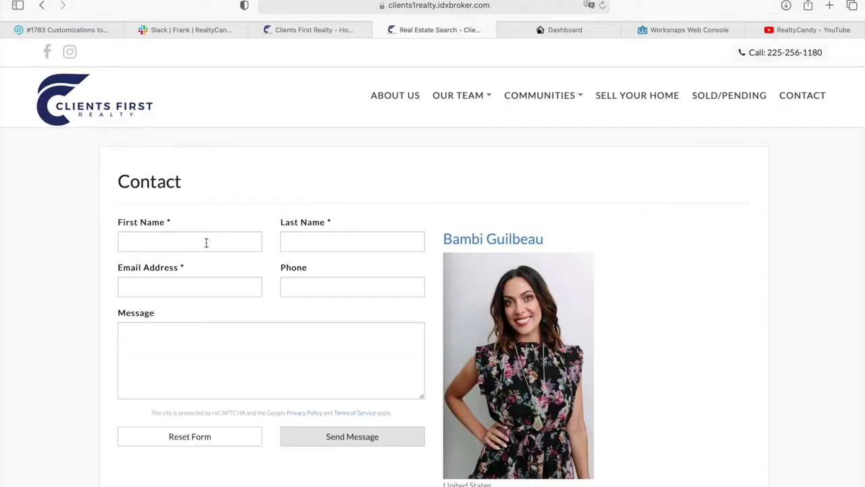
Check the First Name, Last Name and Message fields, then go back to the profile
left_click(206, 242)
left_click(315, 242)
left_click(207, 338)
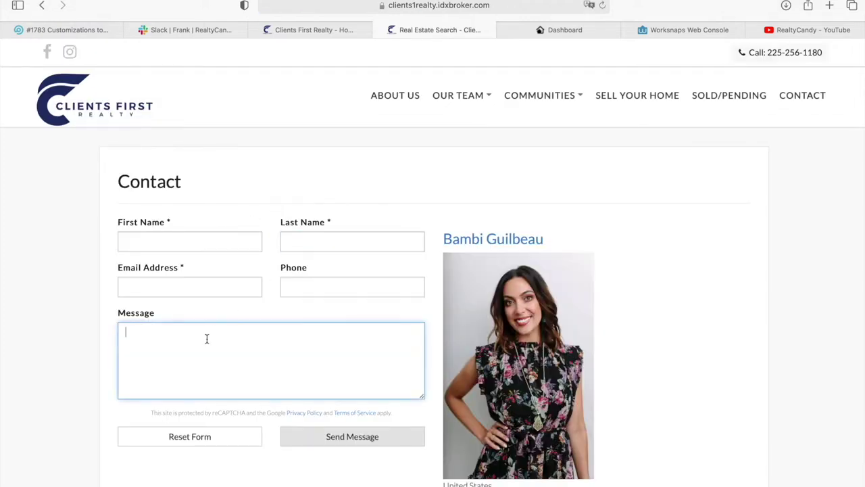
scroll(211, 297, "down", 4)
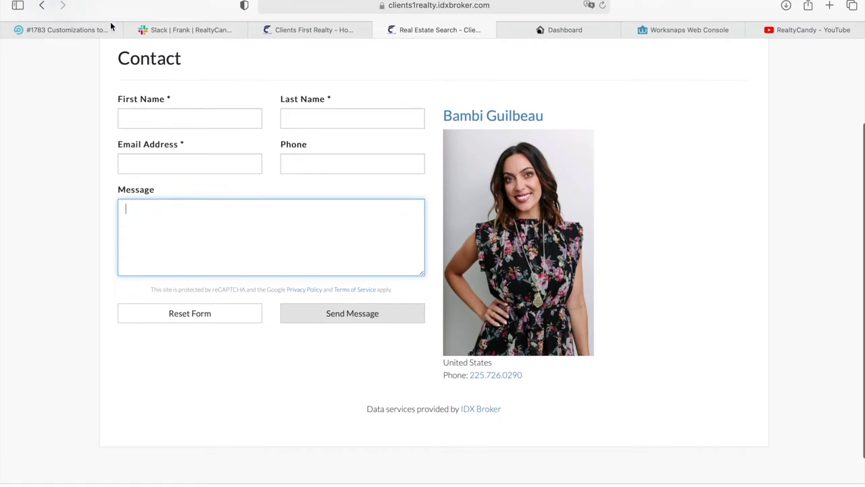
left_click(42, 5)
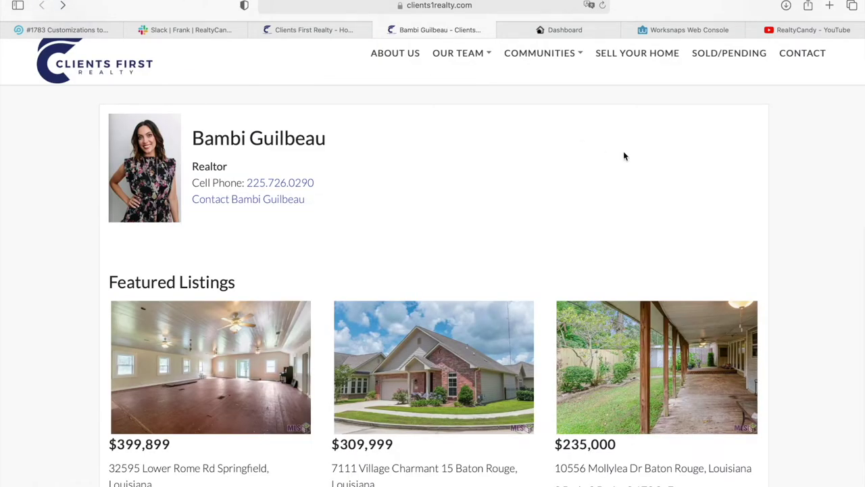
scroll(624, 156, "down", 10)
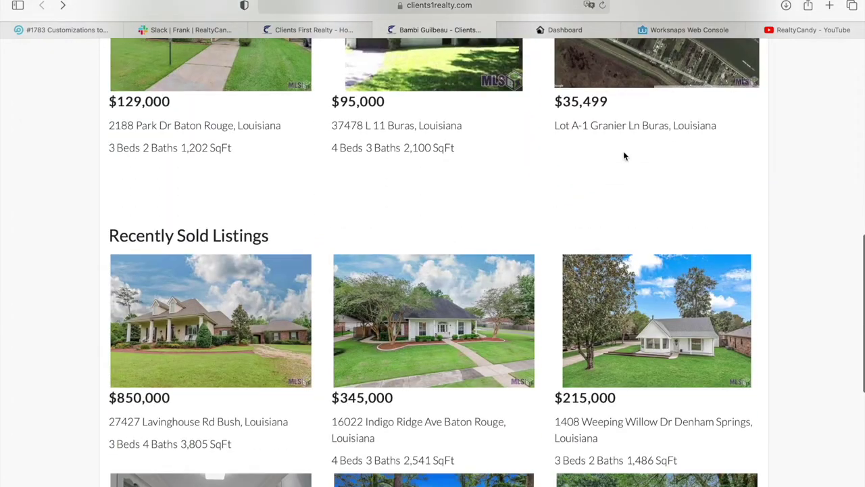
scroll(623, 156, "up", 11)
scroll(623, 157, "down", 6)
scroll(623, 156, "up", 2)
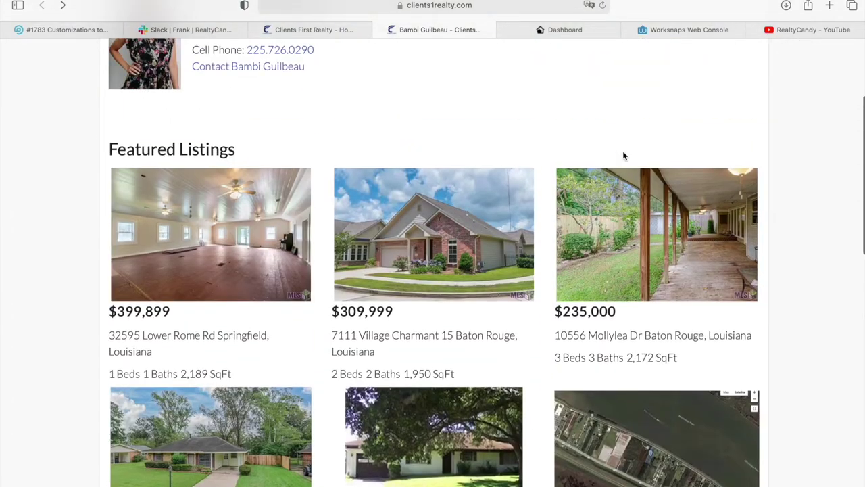
scroll(624, 156, "up", 4)
scroll(622, 155, "down", 2)
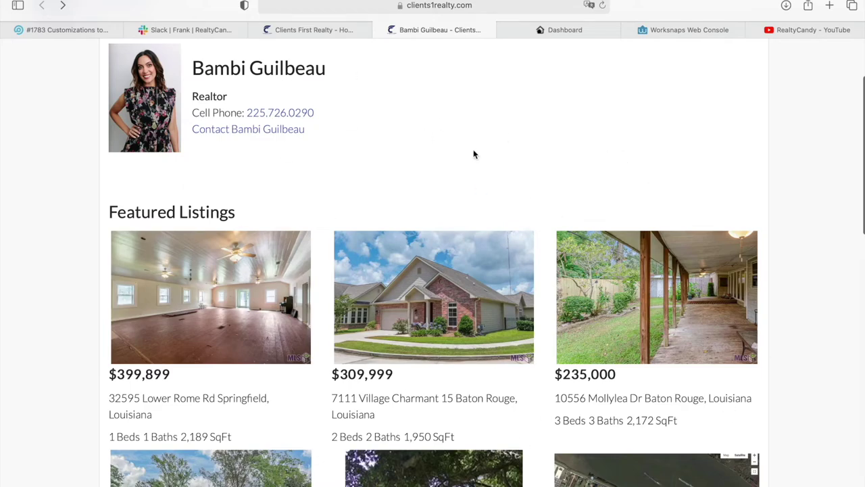
scroll(470, 164, "down", 10)
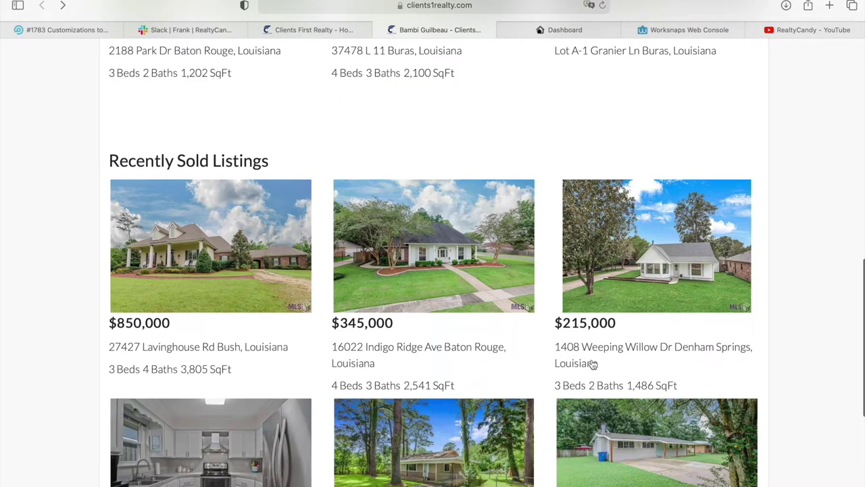
scroll(378, 322, "down", 5)
scroll(379, 322, "up", 12)
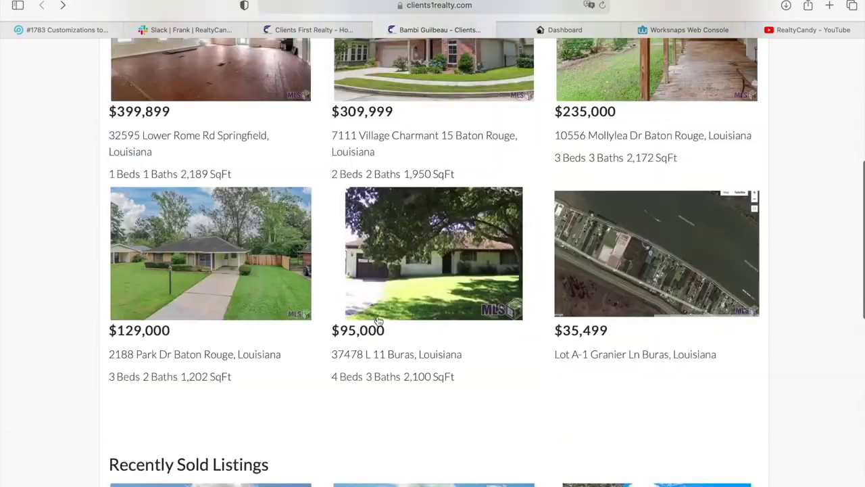
left_click(618, 272)
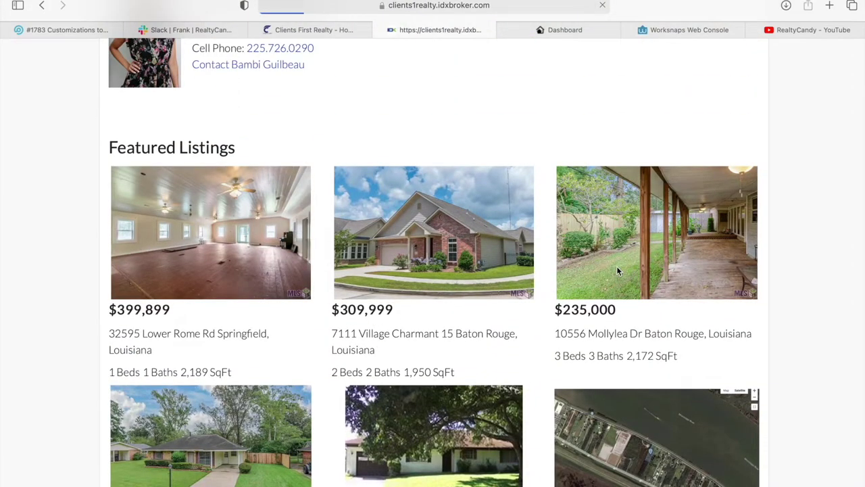
scroll(618, 271, "down", 3)
scroll(617, 271, "up", 3)
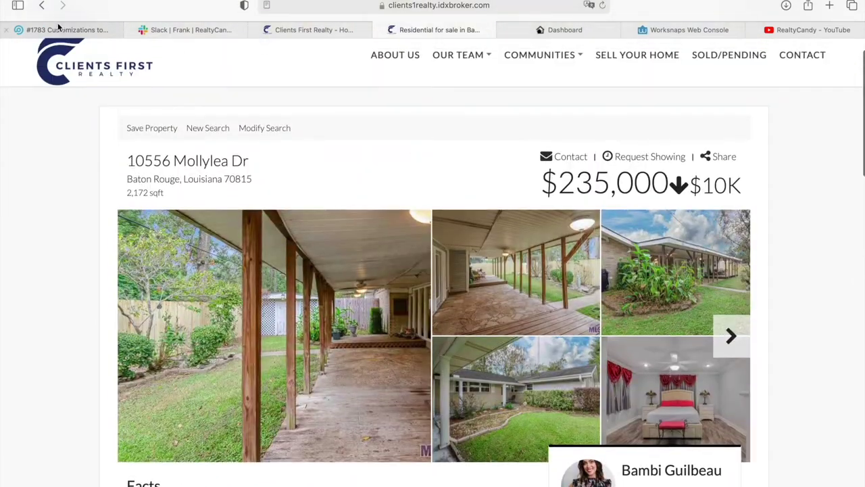
key("super+bracketleft")
In the Agent Listings setup, keep Featured as the listing type
left_click(552, 30)
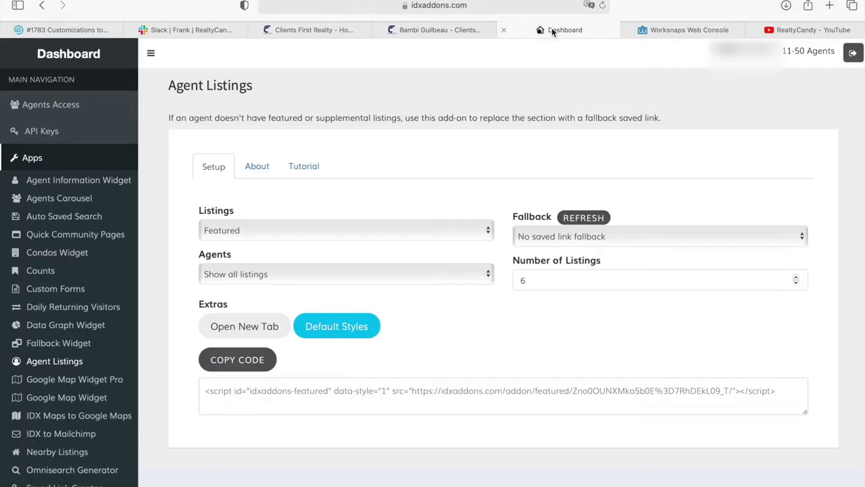
left_click(251, 231)
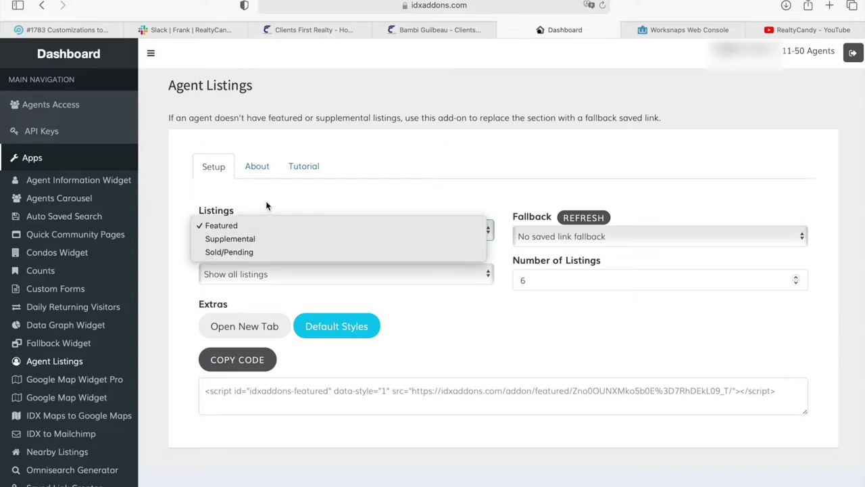
left_click(267, 205)
left_click(268, 228)
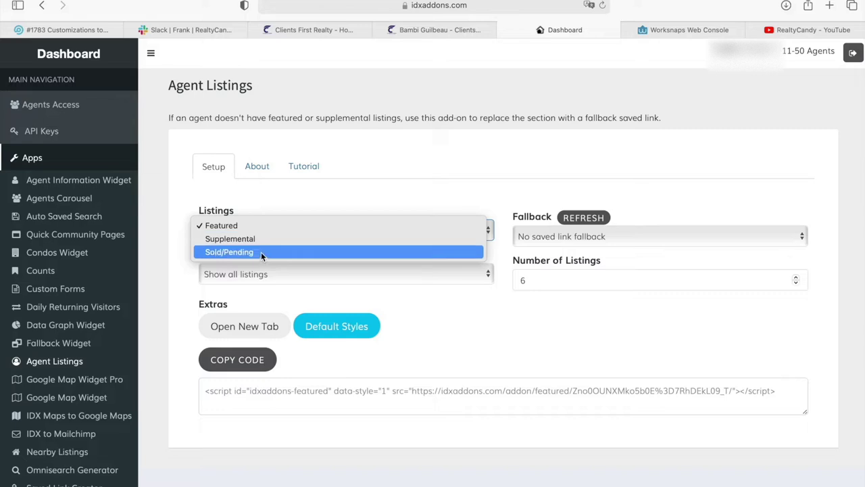
left_click(285, 185)
left_click(286, 272)
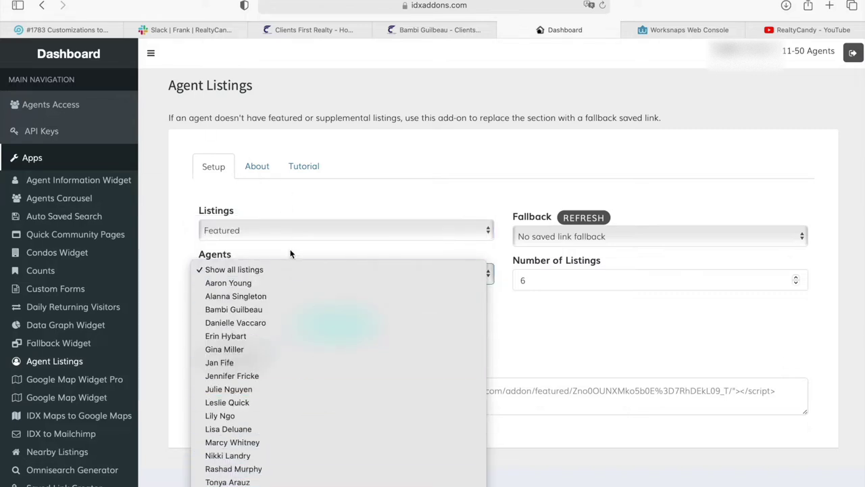
left_click(343, 189)
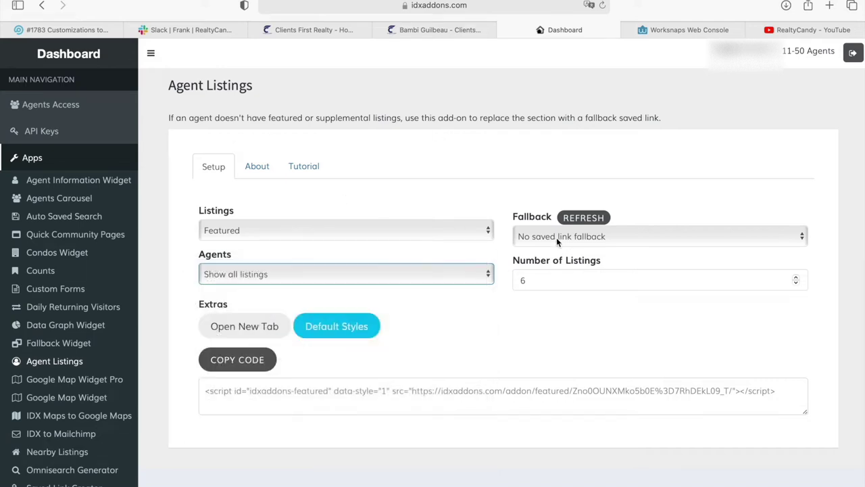
Choose the viewed agent and set Brusly Single Family Residences as fallback, keeping 6 listings
left_click(556, 238)
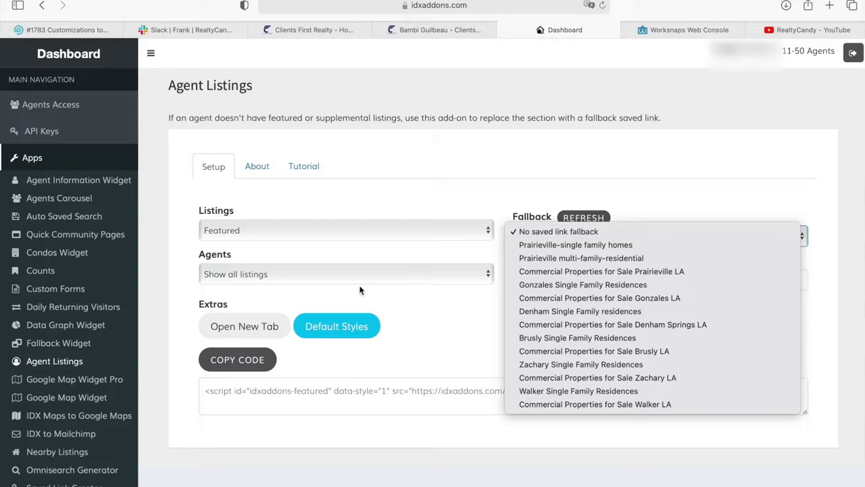
left_click(335, 272)
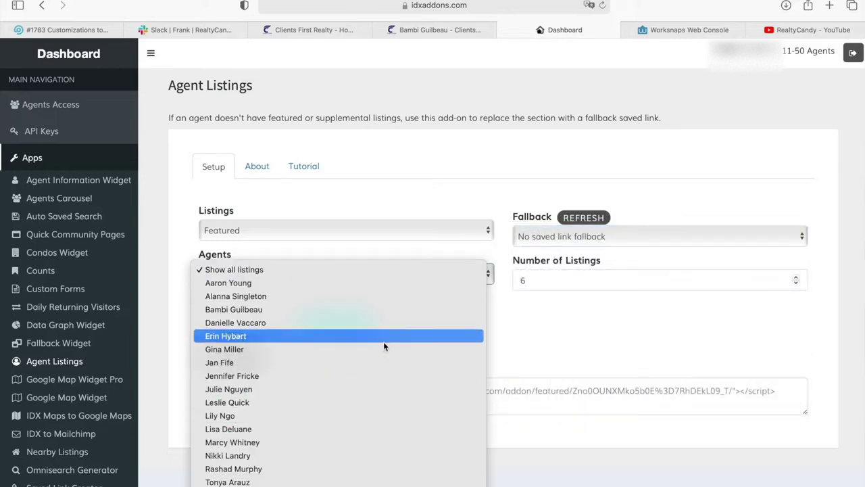
left_click(234, 309)
left_click(642, 236)
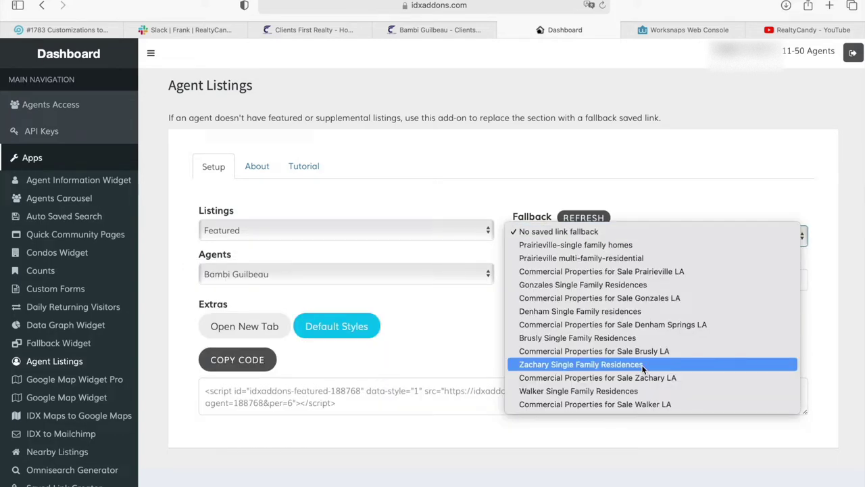
left_click(594, 342)
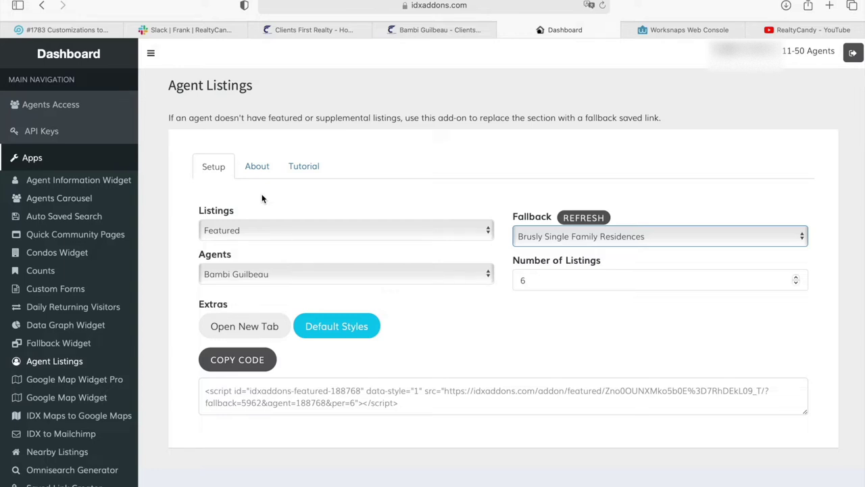
key("Tab")
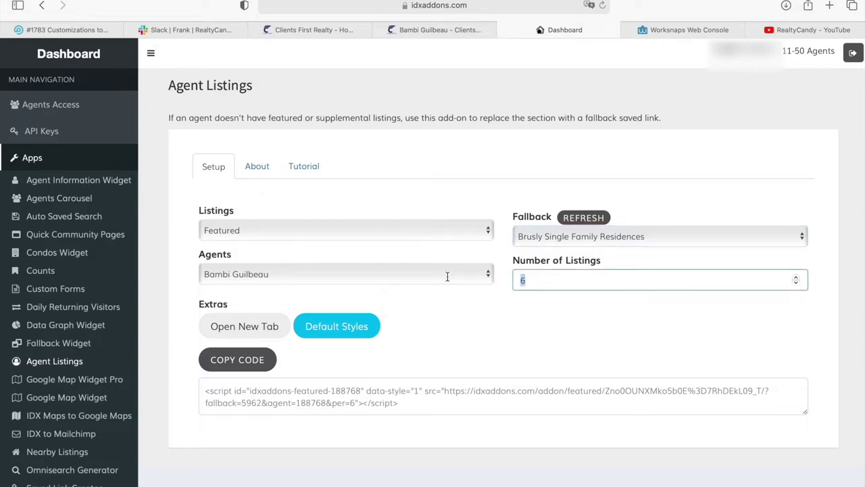
Compare against the agent's profile page, then copy the widget's embed code
left_click(439, 30)
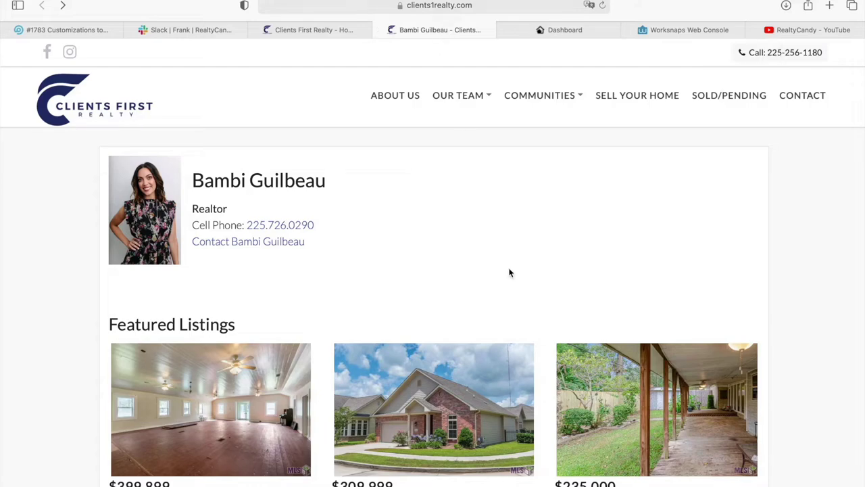
scroll(510, 272, "down", 5)
scroll(511, 269, "up", 5)
left_click(565, 30)
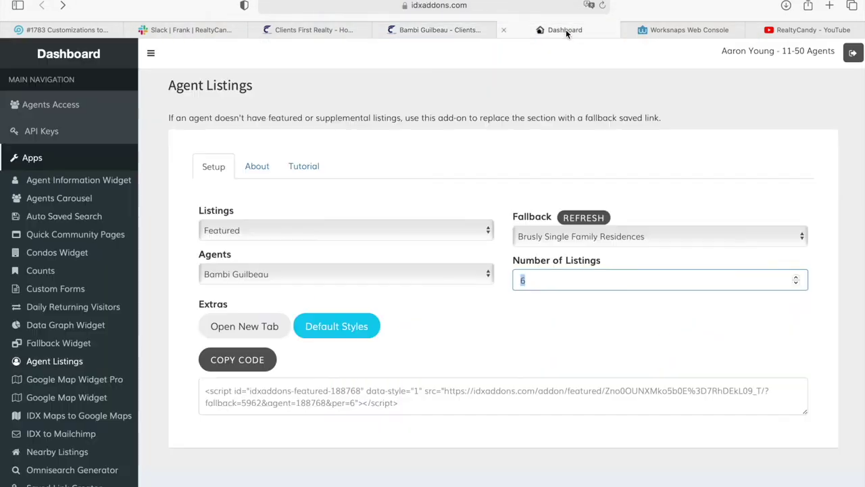
left_click(245, 360)
left_click(829, 5)
Load jsfiddle.net, paste the embed code into the HTML pane and run it
type("jsfiddle.net")
key("Return")
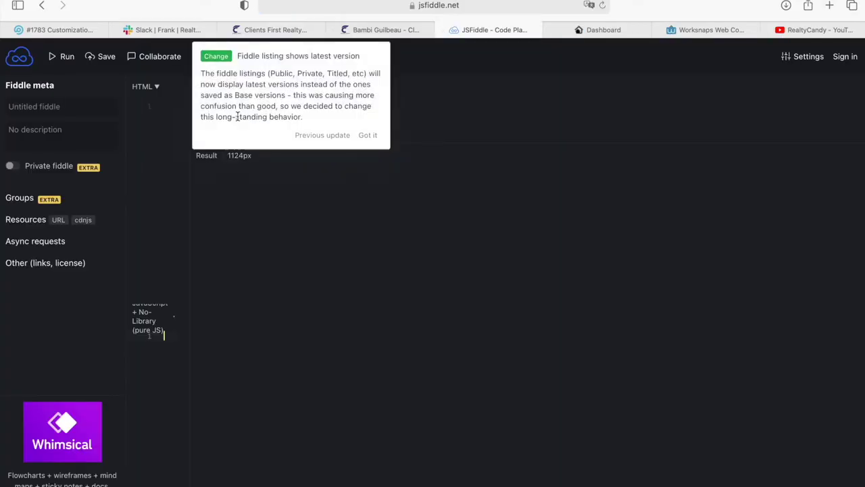
left_click(164, 108)
key("cmd+v")
left_click(65, 57)
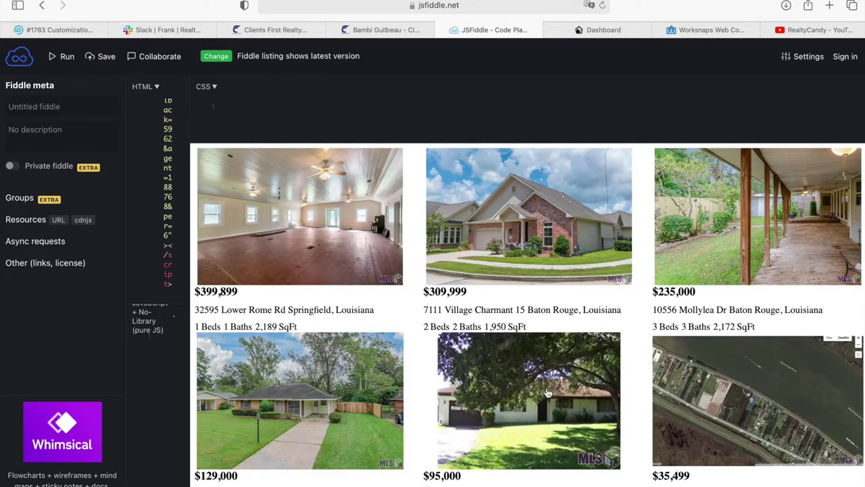
Compare the rendered listings with the agent's profile page, placing the dashboard tab beside it
left_click(391, 30)
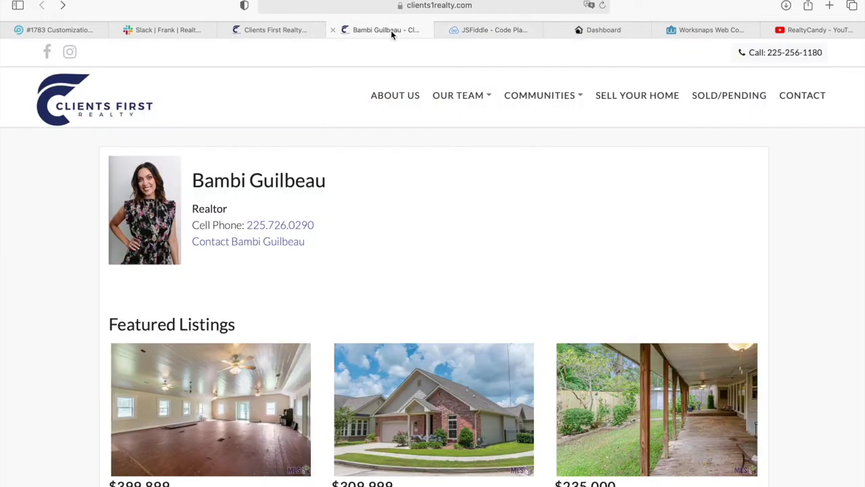
scroll(516, 205, "down", 3)
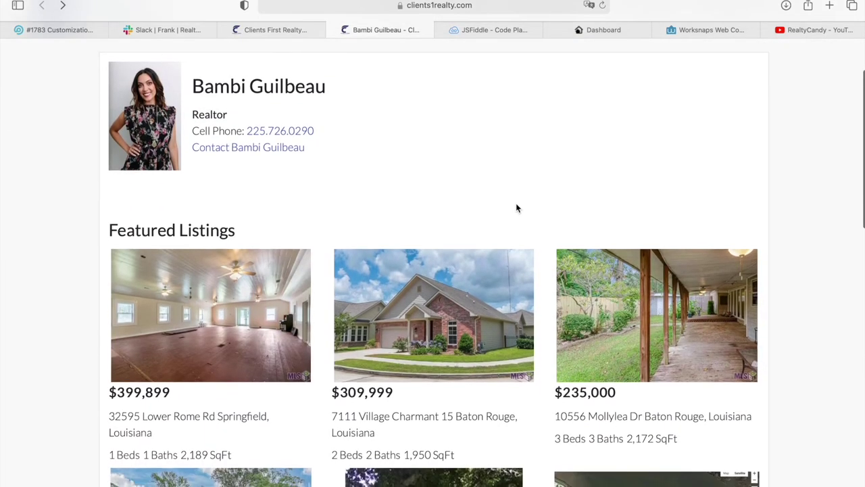
scroll(516, 208, "up", 2)
left_click(488, 30)
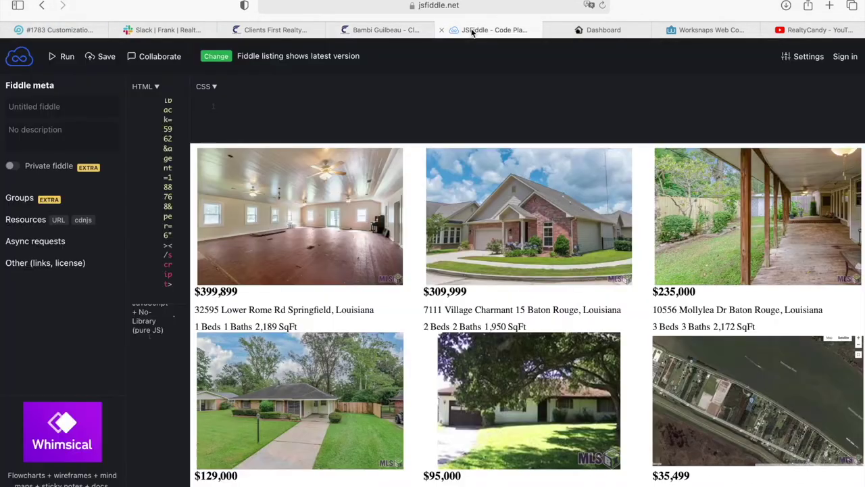
left_click(402, 30)
scroll(466, 176, "down", 5)
scroll(465, 176, "up", 4)
left_click(474, 30)
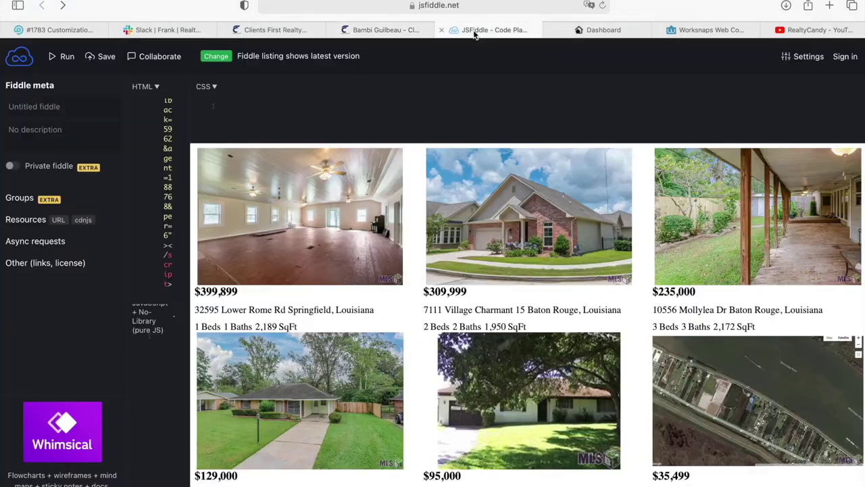
left_click_drag(608, 30, 495, 29)
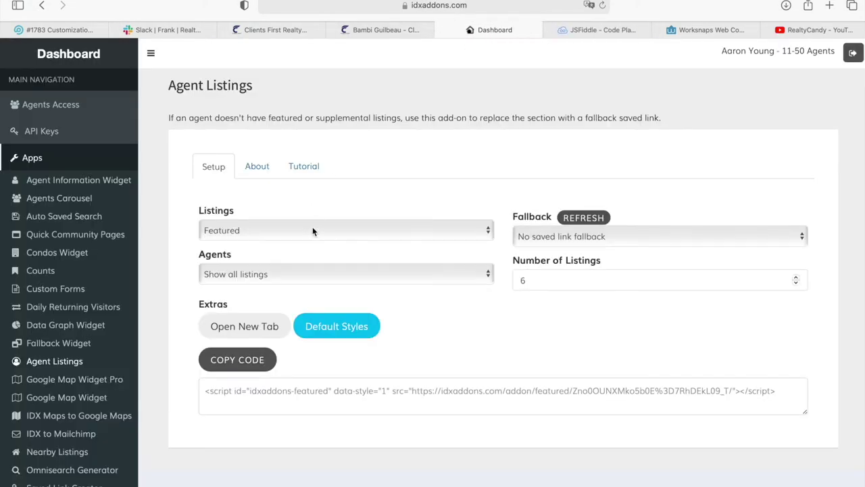
Glance at the agent's profile, then confirm Featured remains the widget's listing type
left_click(387, 29)
scroll(543, 217, "down", 3)
scroll(562, 226, "up", 2)
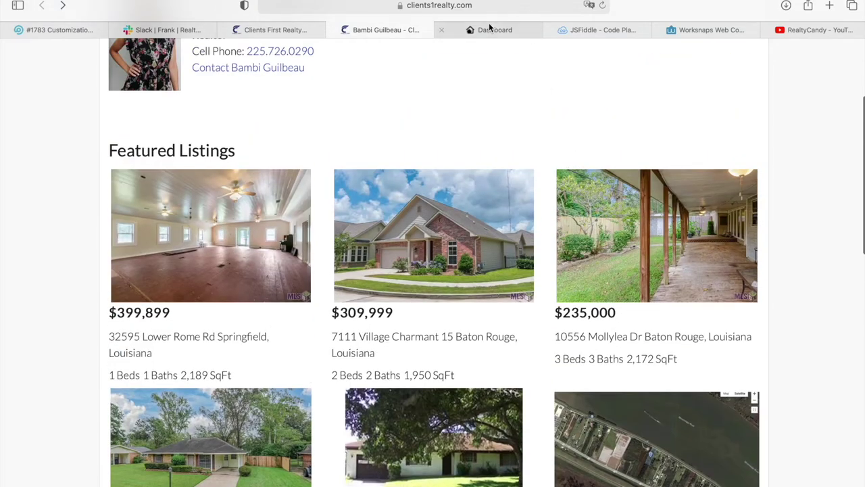
left_click(490, 30)
left_click(293, 232)
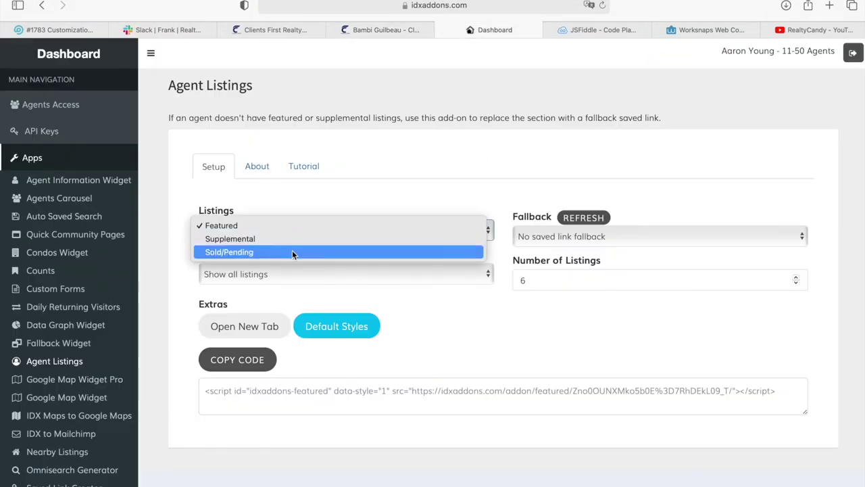
left_click(341, 190)
Scroll the agent's Featured Listings ($399,899 down to $35,499) and Recently Sold Listings
left_click(369, 32)
scroll(446, 223, "down", 7)
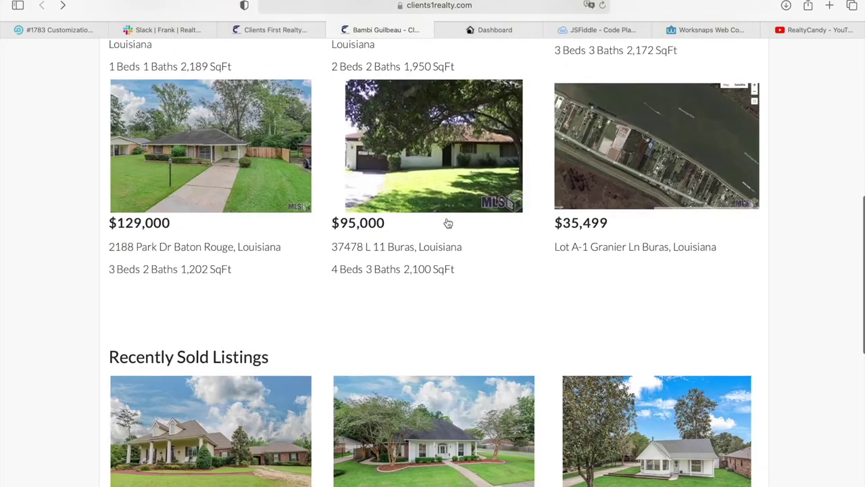
scroll(447, 222, "up", 8)
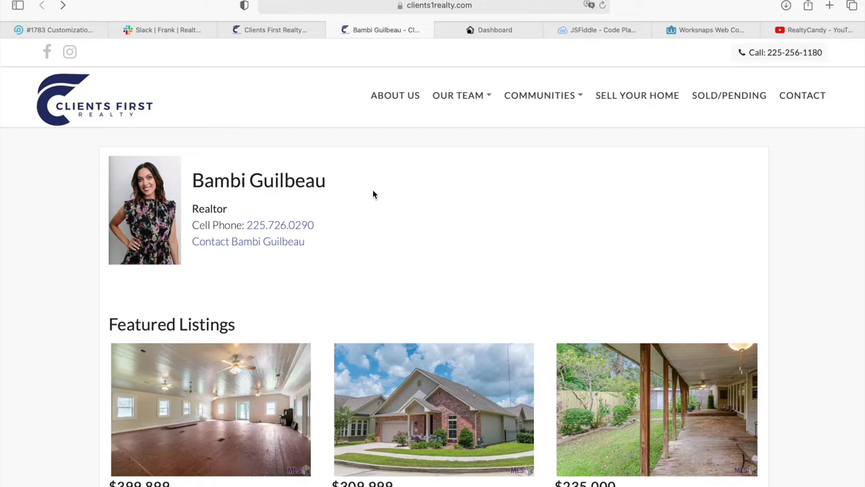
scroll(372, 185, "down", 10)
scroll(374, 179, "down", 5)
scroll(374, 182, "up", 15)
scroll(549, 182, "down", 8)
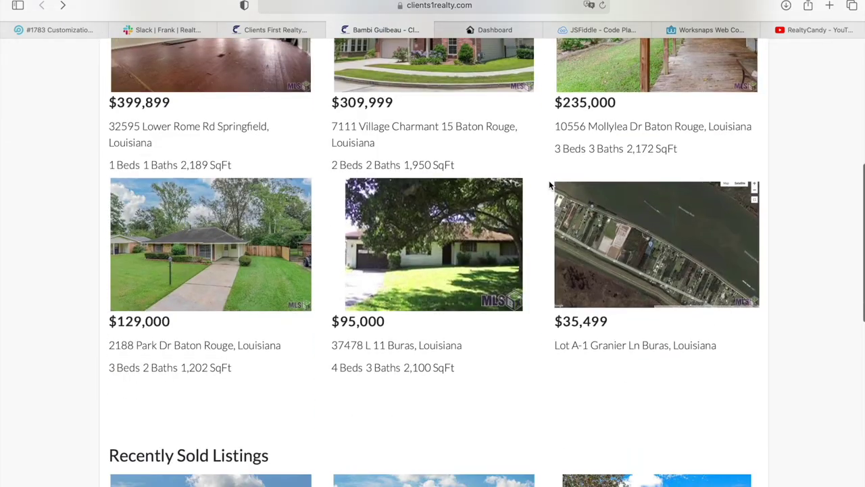
scroll(548, 185, "down", 2)
scroll(549, 186, "up", 8)
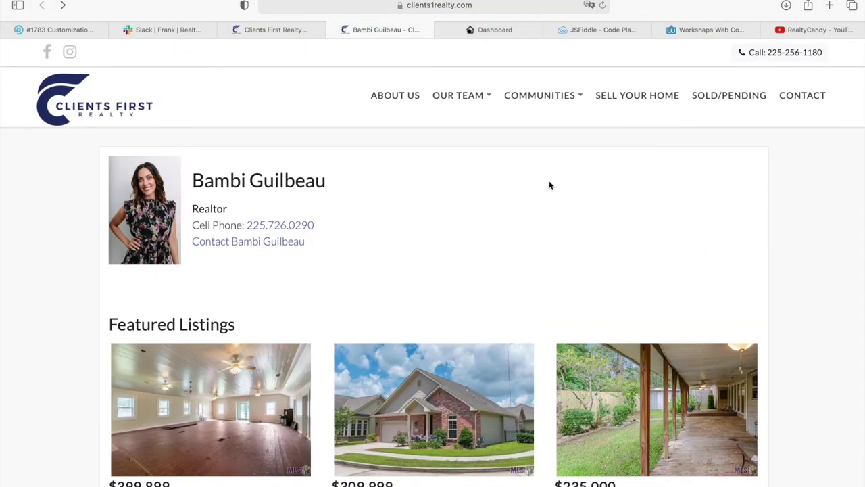
Switch between the agent profile and Agent Listings setup, ending on the COPY CODE box
left_click(500, 31)
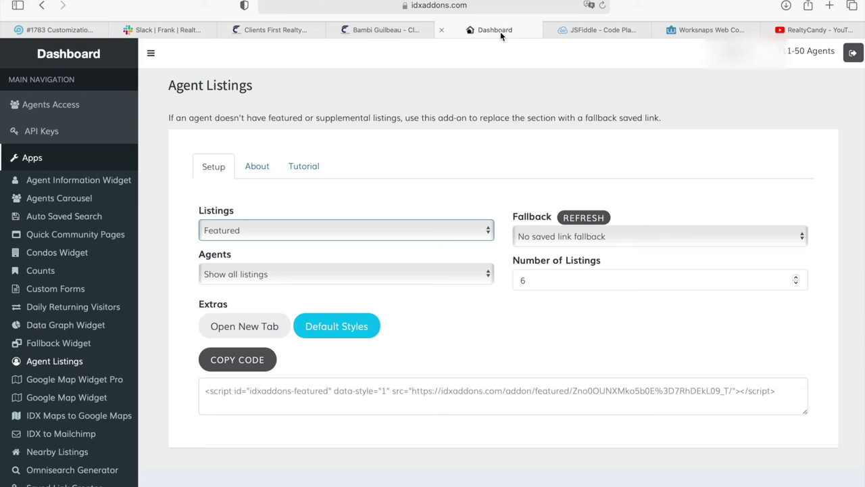
left_click(400, 29)
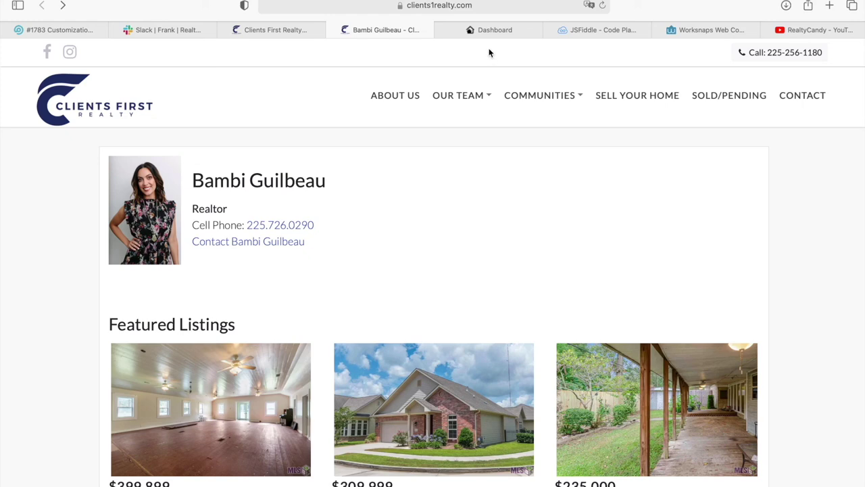
left_click(488, 29)
scroll(87, 345, "down", 5)
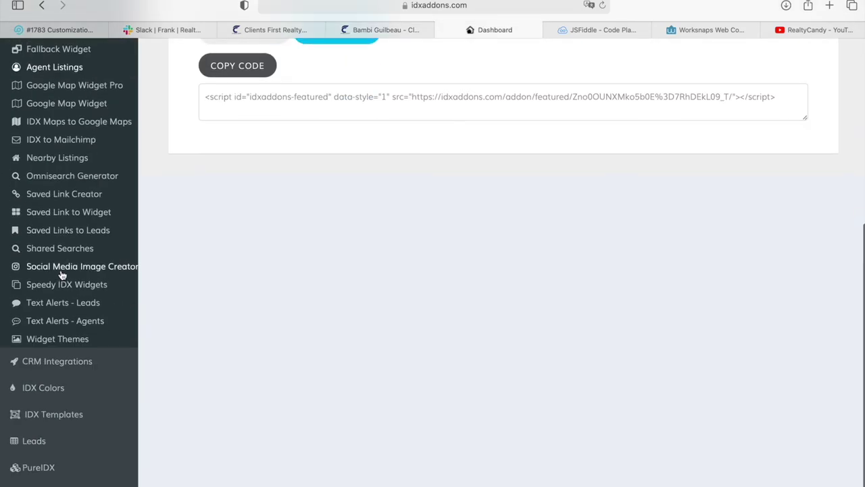